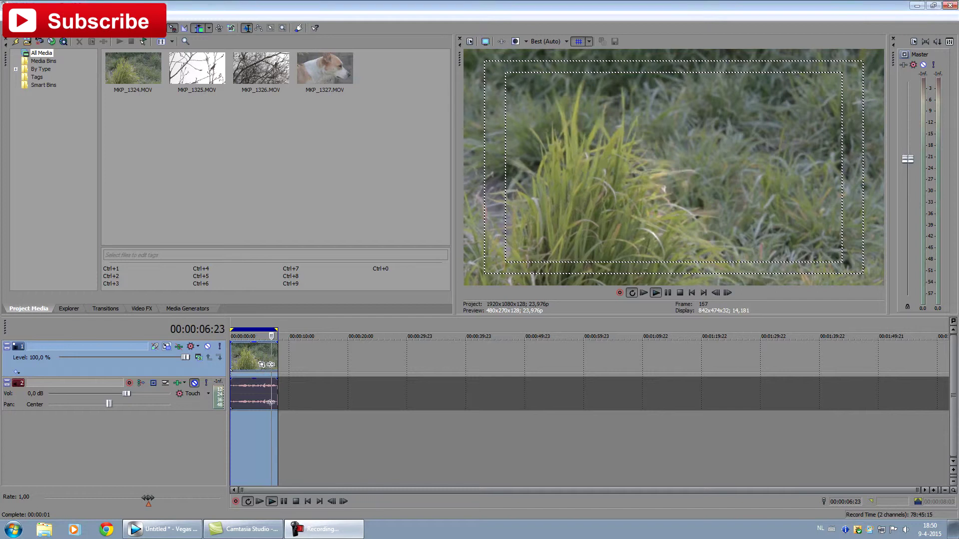
- Set Track 1's motion Position Height to 856 to letterbox the grass clip
{"action": "left_click", "coordinate": [167, 346]}
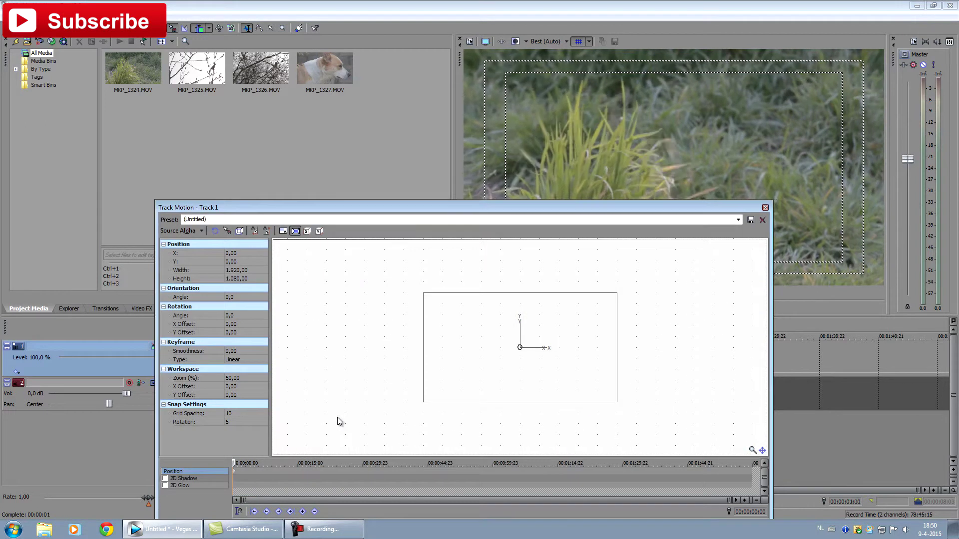
{"action": "key", "text": "Tab"}
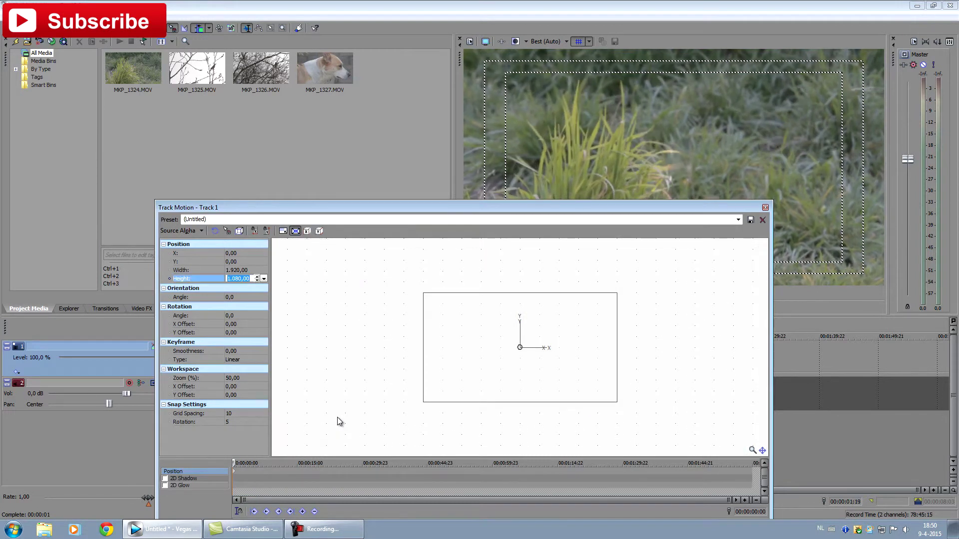
{"action": "type", "text": "856"}
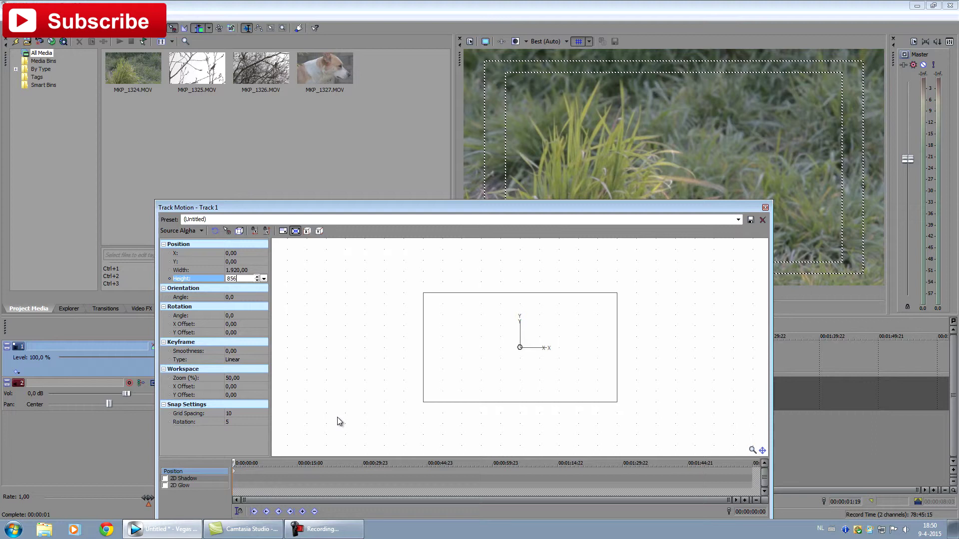
{"action": "key", "text": "Return"}
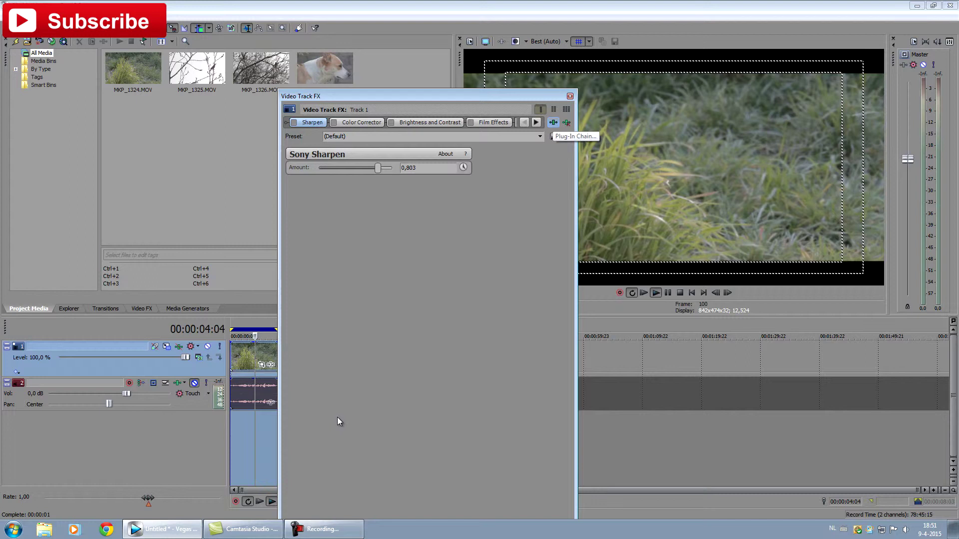
- Open the Plug-In Chooser for Track 1's Video Track FX chain
{"action": "left_click", "coordinate": [553, 122]}
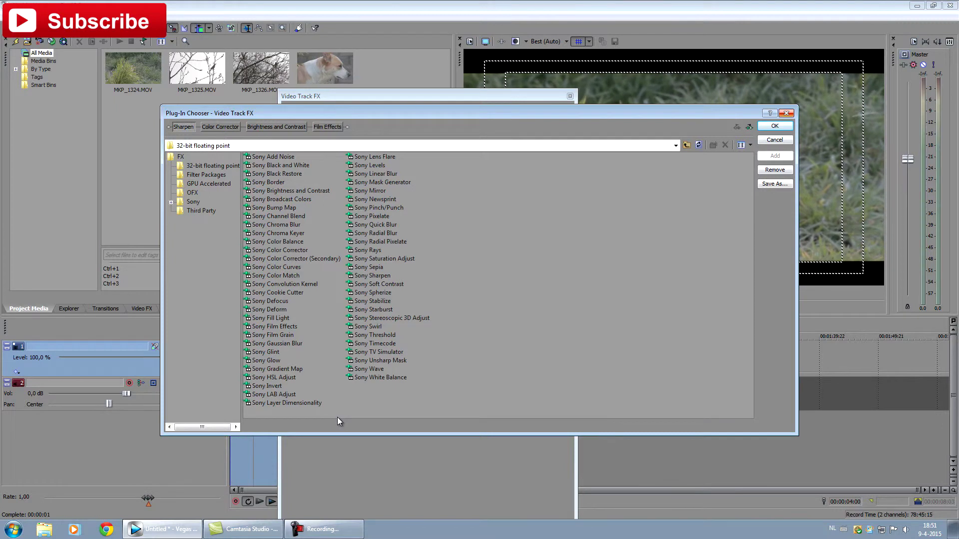
- Confirm the Plug-In Chooser with OK to return to the Sony Sharpen settings
{"action": "key", "text": "Return"}
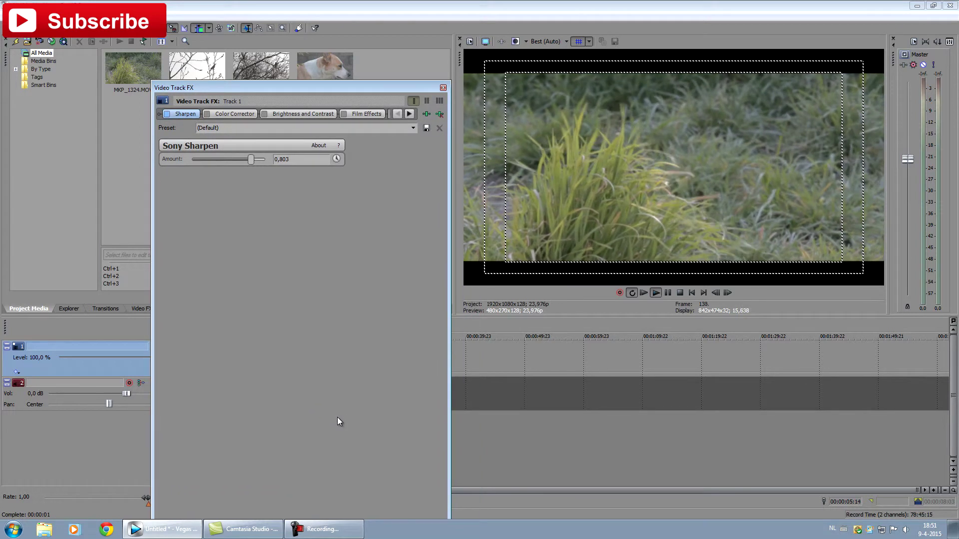
- Enable Sharpen at amount 0,803 on the grass track
{"action": "key", "text": "space"}
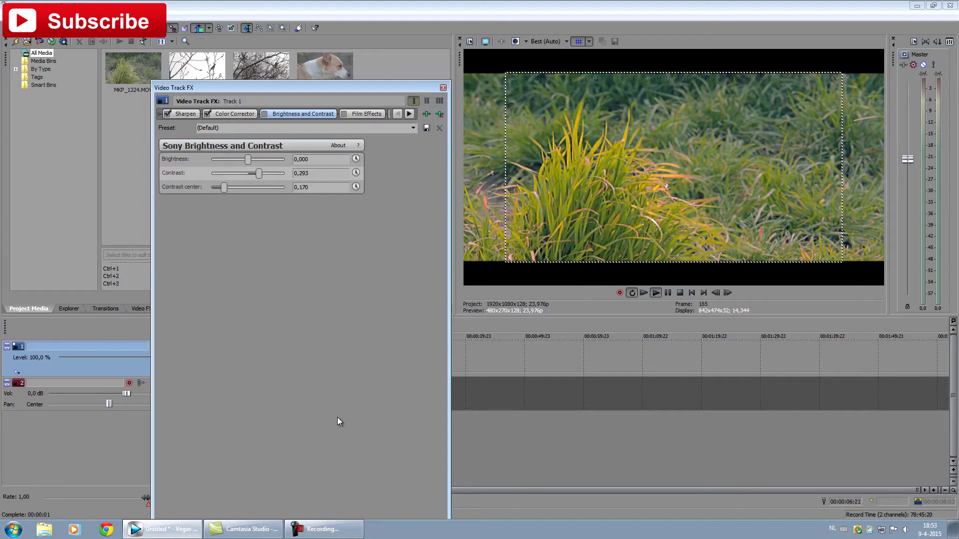
- Fine-tune Brightness and Contrast to contrast 0,333 with contrast center 0,190
{"action": "key", "text": "Right"}
{"action": "key", "text": "Right"}
{"action": "key", "text": "Right"}
{"action": "key", "text": "Right"}
{"action": "key", "text": "Right"}
{"action": "key", "text": "Right"}
{"action": "key", "text": "Right"}
{"action": "key", "text": "Right"}
{"action": "key", "text": "Right"}
{"action": "key", "text": "Right"}
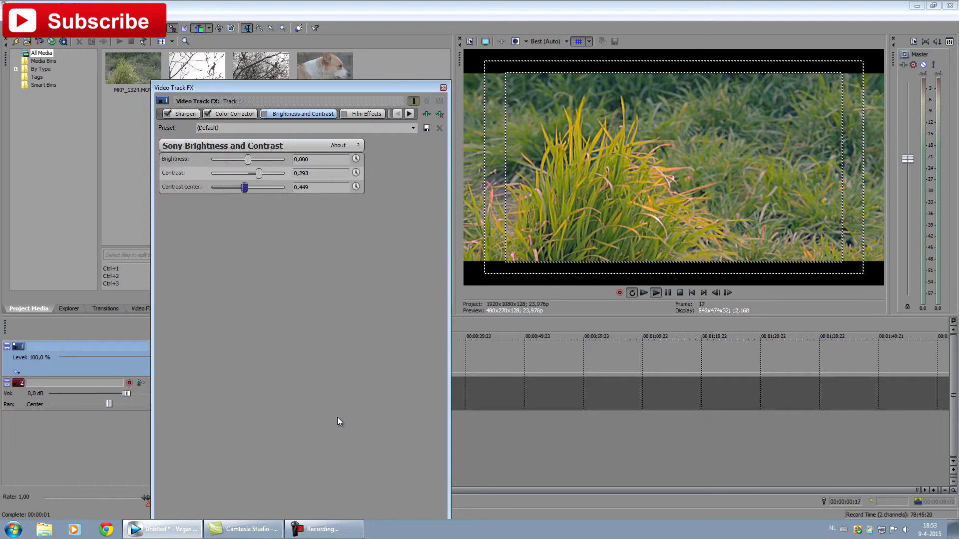
{"action": "key", "text": "Right"}
{"action": "key", "text": "Right"}
{"action": "key", "text": "Right"}
{"action": "key", "text": "Right"}
{"action": "key", "text": "Right"}
{"action": "key", "text": "Right"}
{"action": "key", "text": "Right"}
{"action": "key", "text": "Right"}
{"action": "key", "text": "Right"}
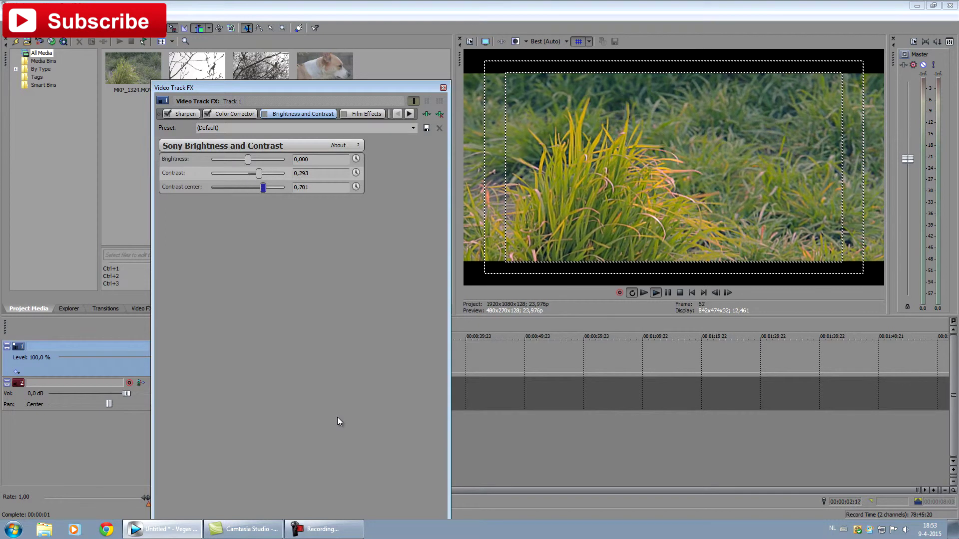
{"action": "key", "text": "Left"}
{"action": "key", "text": "Left"}
{"action": "key", "text": "Left"}
{"action": "key", "text": "Left"}
{"action": "key", "text": "Left"}
{"action": "key", "text": "Left"}
{"action": "key", "text": "Left"}
{"action": "key", "text": "Left"}
{"action": "key", "text": "Left"}
{"action": "key", "text": "Left"}
{"action": "key", "text": "Left"}
{"action": "key", "text": "Left"}
{"action": "key", "text": "Left"}
{"action": "key", "text": "Left"}
{"action": "key", "text": "Left"}
{"action": "key", "text": "Left"}
{"action": "key", "text": "Left"}
{"action": "key", "text": "Left"}
{"action": "key", "text": "Left"}
{"action": "key", "text": "Left"}
{"action": "key", "text": "Left"}
{"action": "key", "text": "Left"}
{"action": "key", "text": "Left"}
{"action": "key", "text": "Left"}
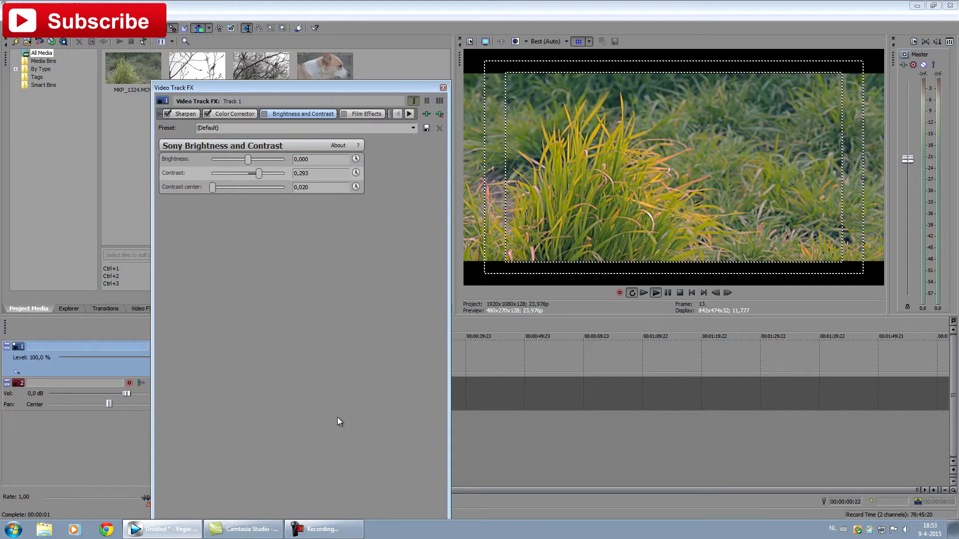
{"action": "key", "text": "Right"}
{"action": "key", "text": "Right"}
{"action": "key", "text": "Right"}
{"action": "key", "text": "Right"}
{"action": "key", "text": "Right"}
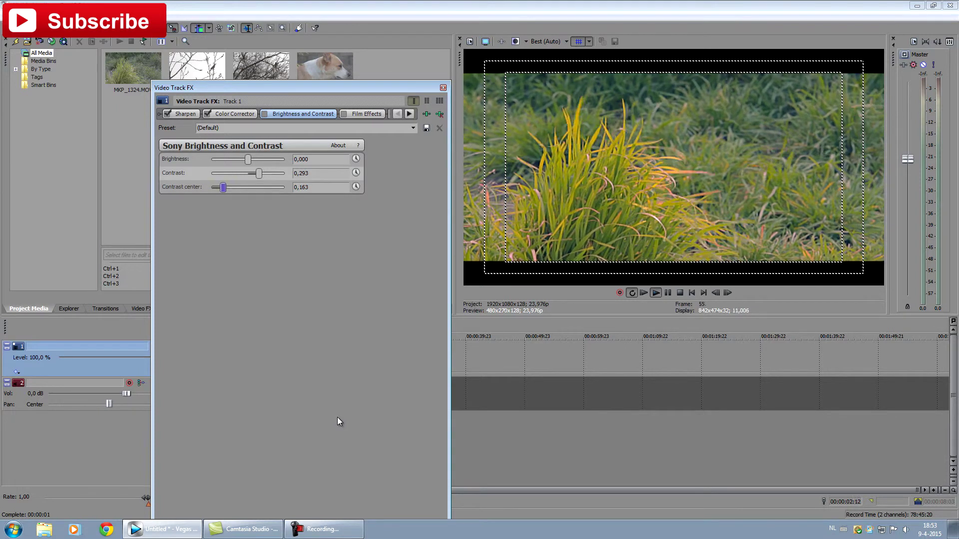
{"action": "key", "text": "Left"}
{"action": "key", "text": "Right"}
{"action": "key", "text": "Right"}
{"action": "key", "text": "Right"}
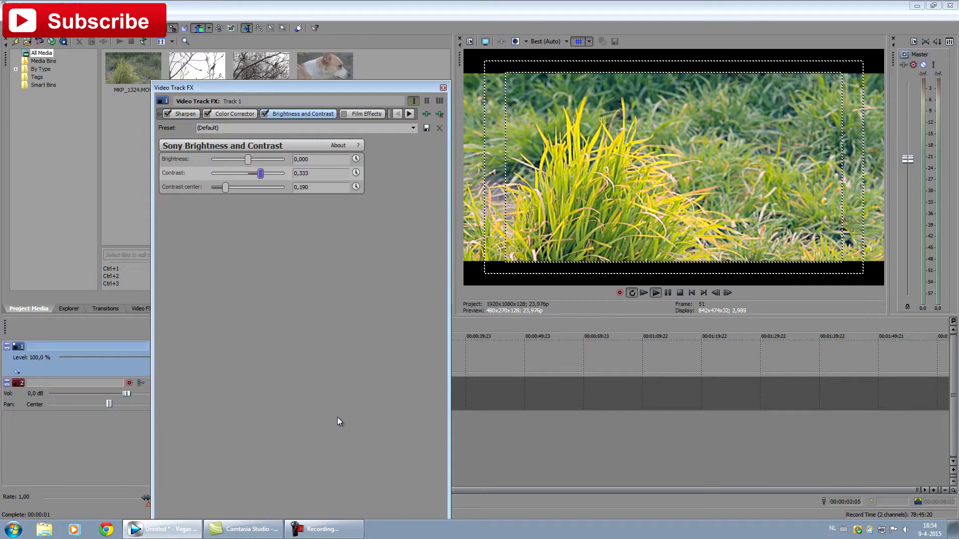
{"action": "key", "text": "Right"}
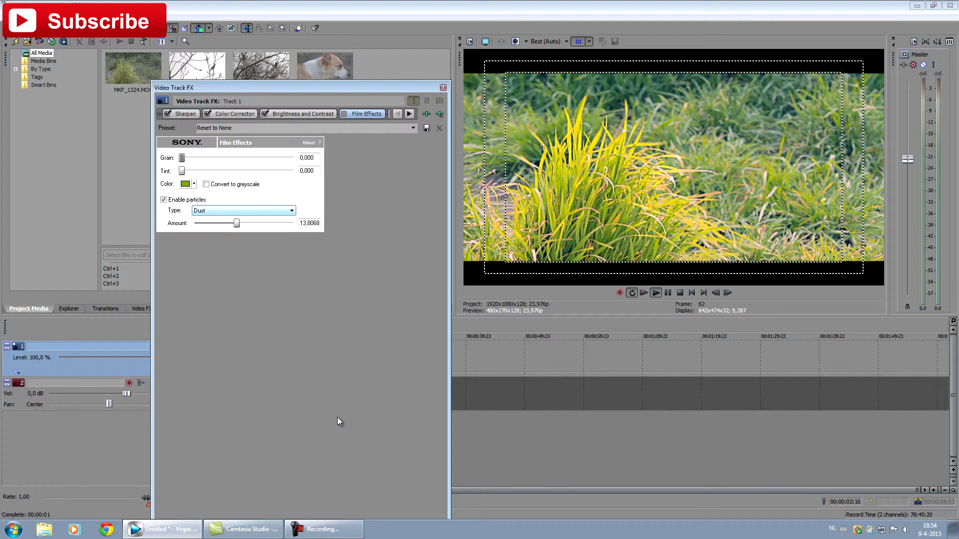
- Set the Film Effects particle type to Dust
{"action": "key", "text": "alt+Down"}
{"action": "key", "text": "Down"}
{"action": "key", "text": "Down"}
{"action": "key", "text": "Up"}
{"action": "key", "text": "Return"}
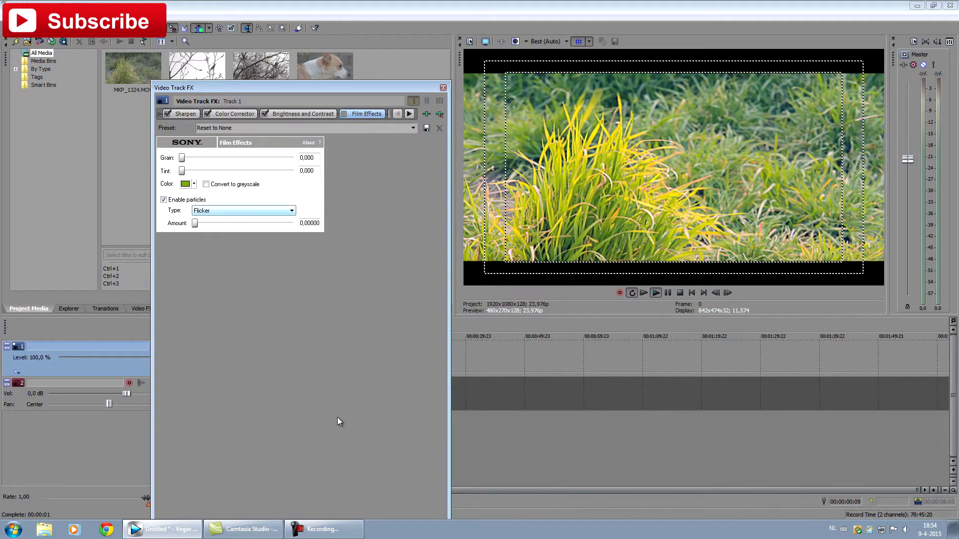
{"action": "key", "text": "alt+Down"}
{"action": "key", "text": "Up"}
{"action": "key", "text": "Return"}
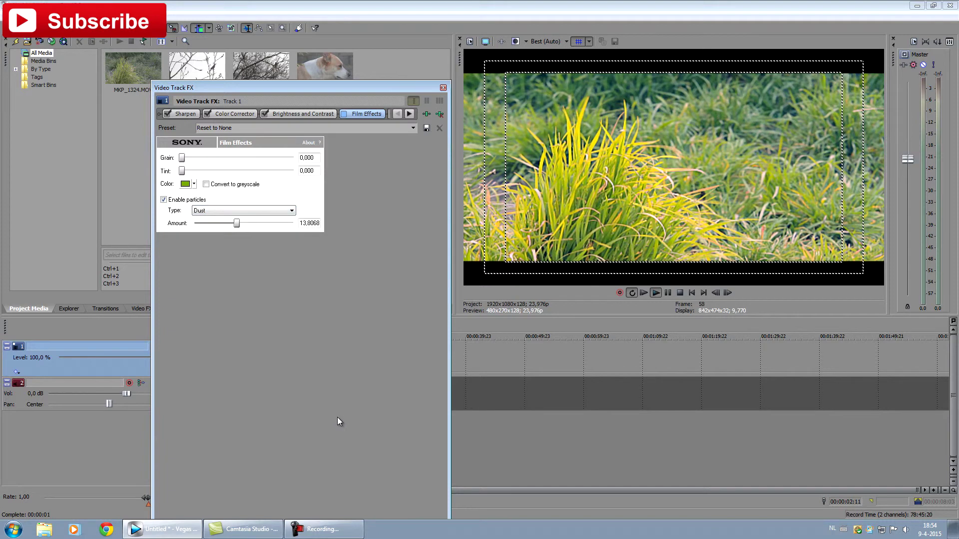